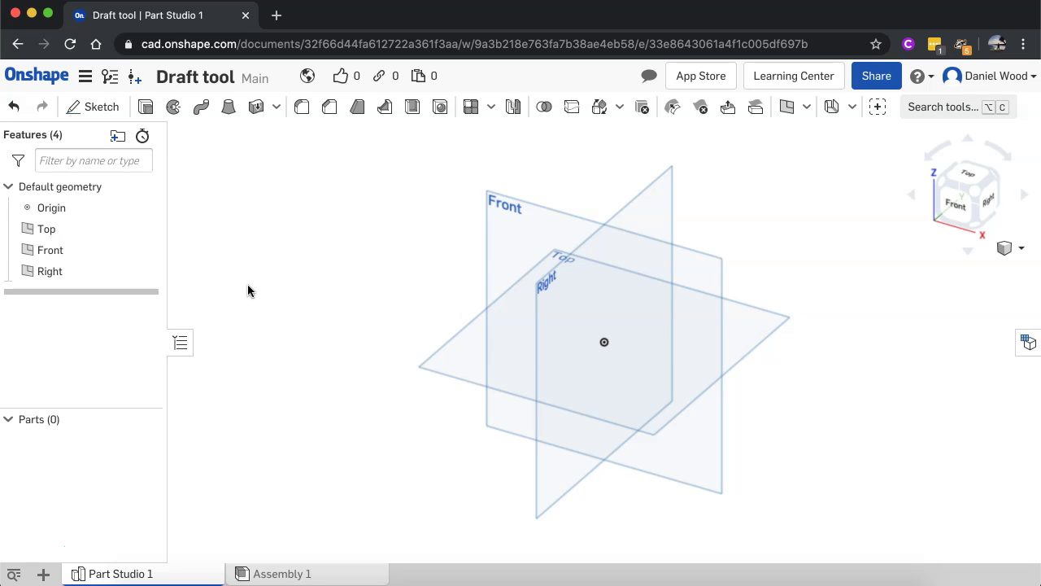
On the Top plane, draw a center-point rectangle starting at the origin
left_click(105, 118)
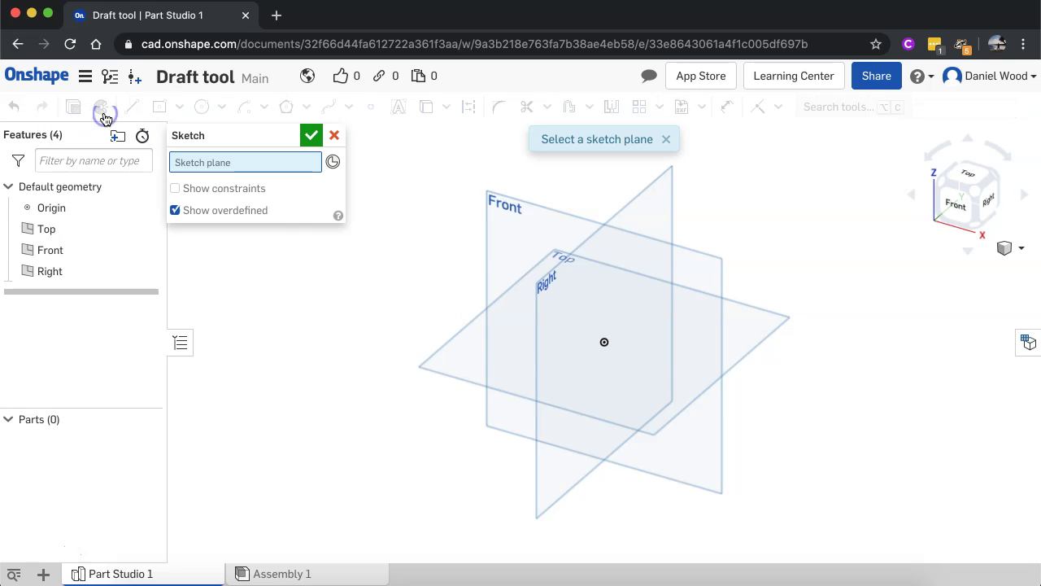
left_click(466, 355)
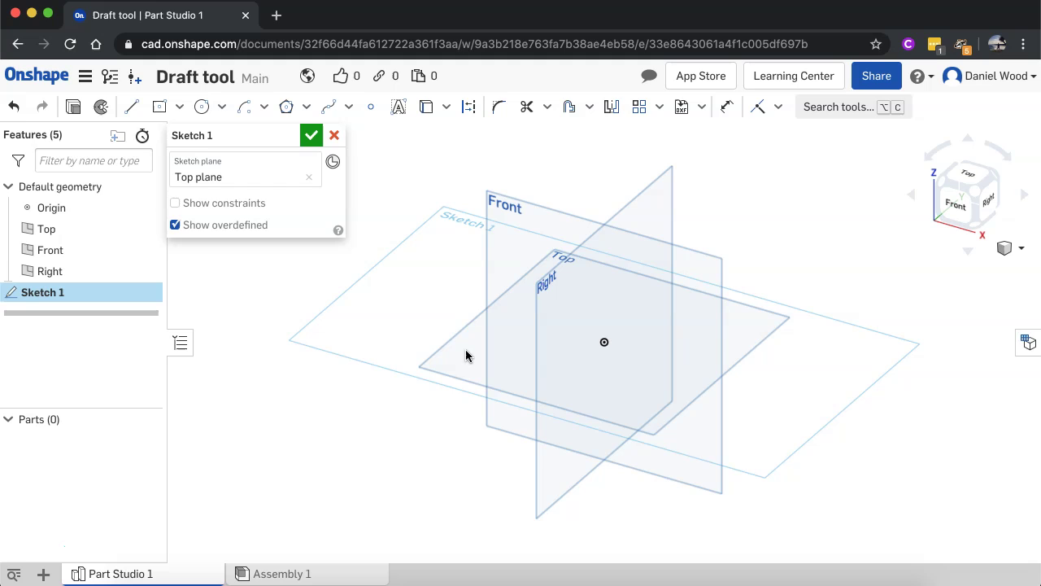
left_click(179, 107)
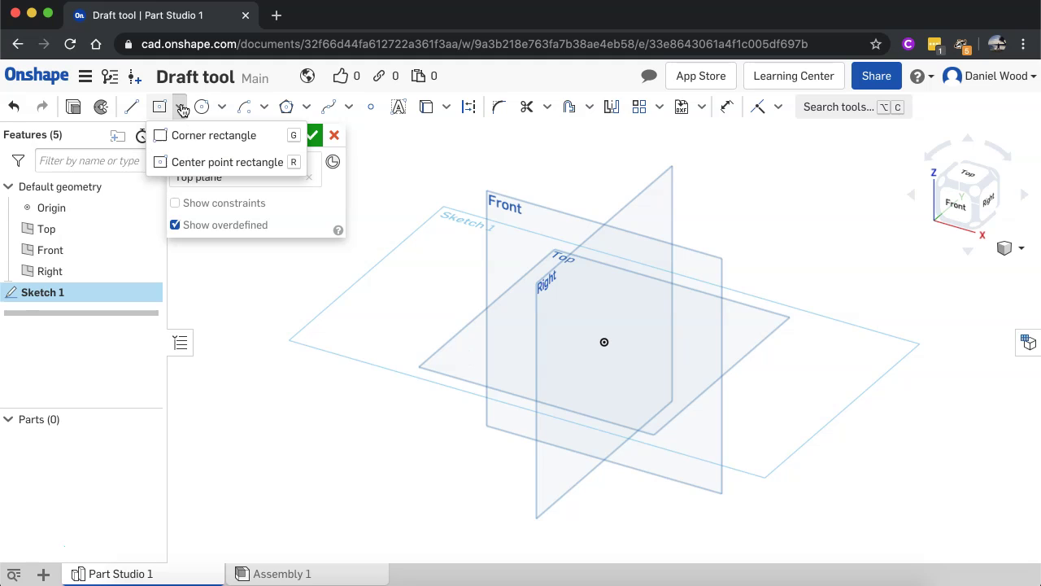
left_click(214, 161)
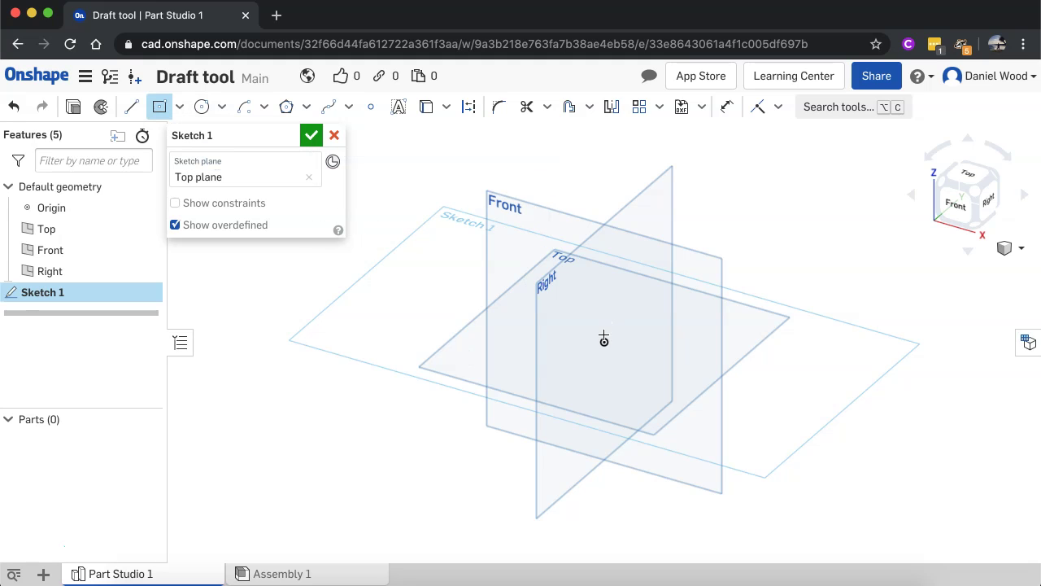
left_click(602, 343)
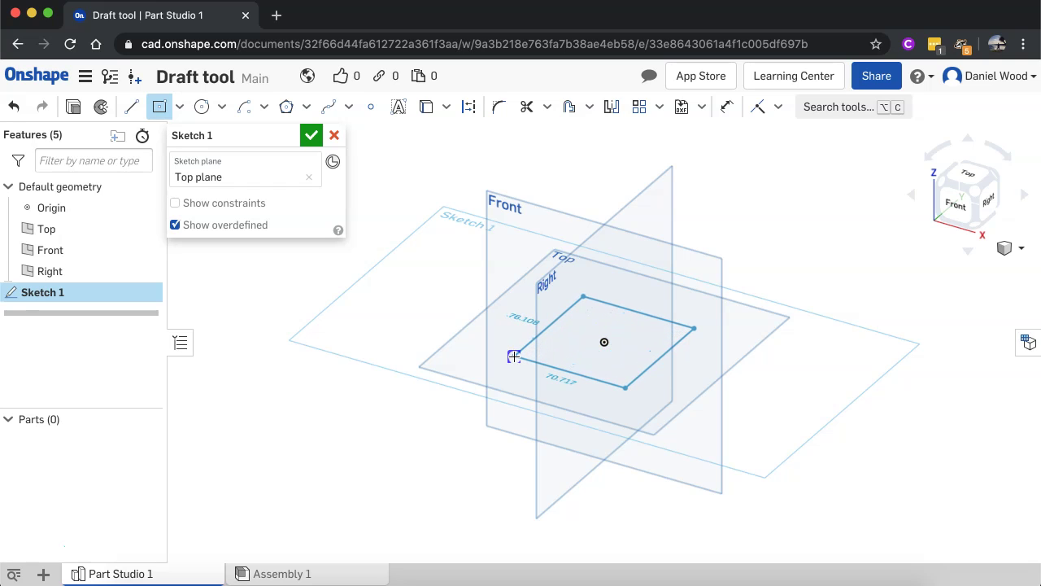
left_click(514, 357)
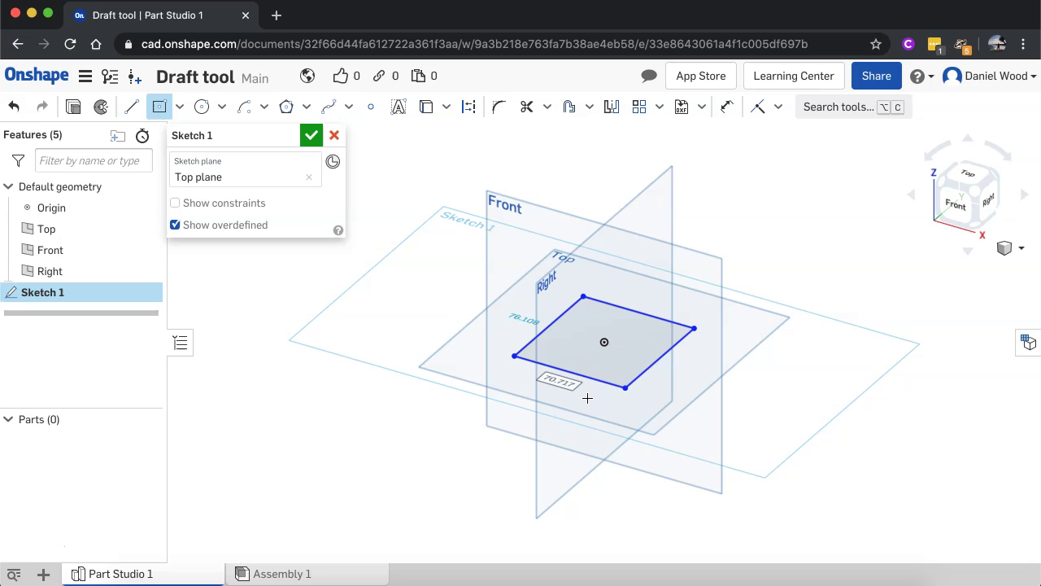
Dimension both rectangle sides to 70 and finish the sketch
type("7")
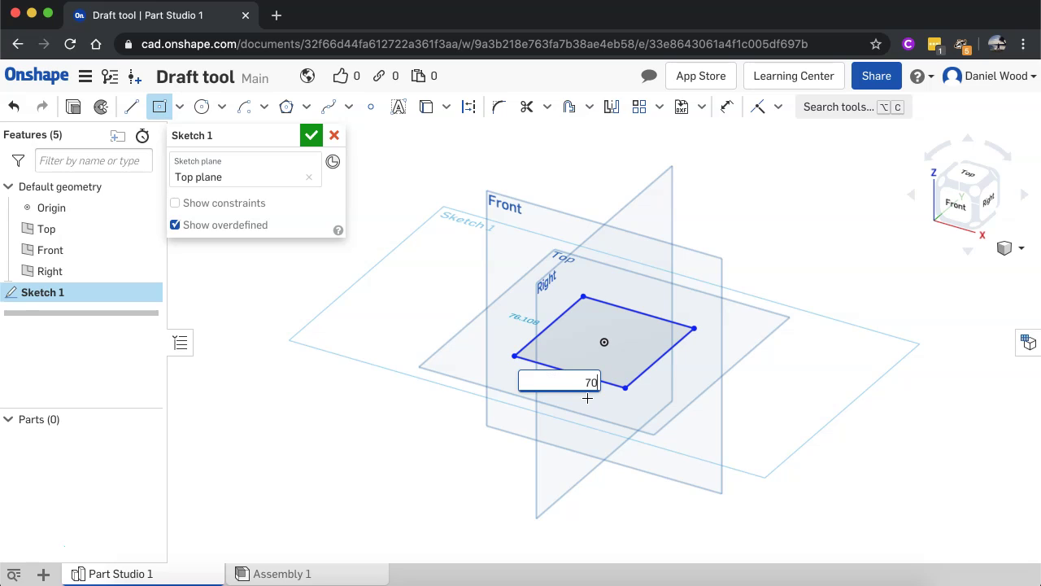
type("0")
key("Tab")
type("7")
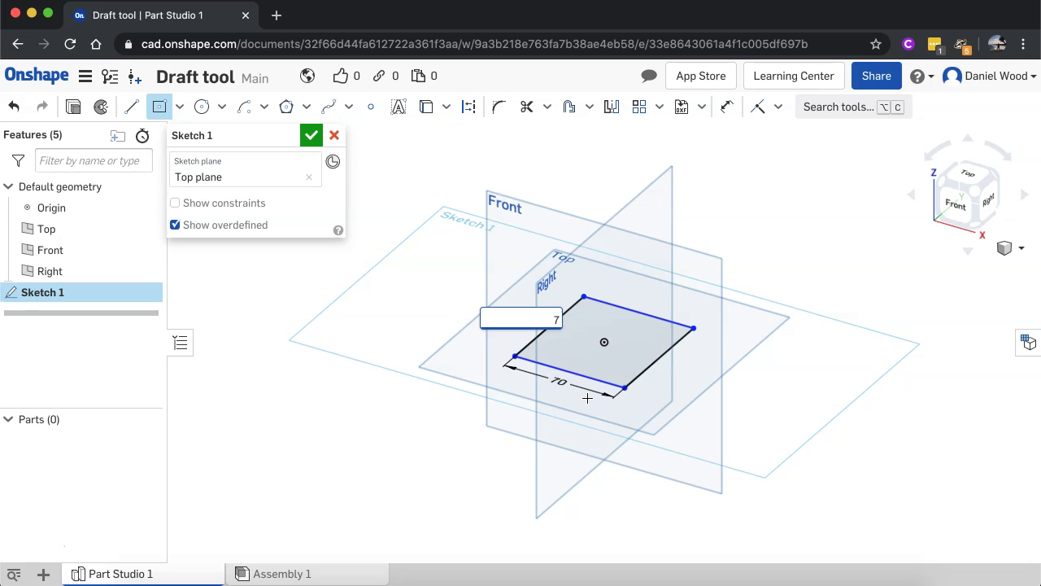
key("Return")
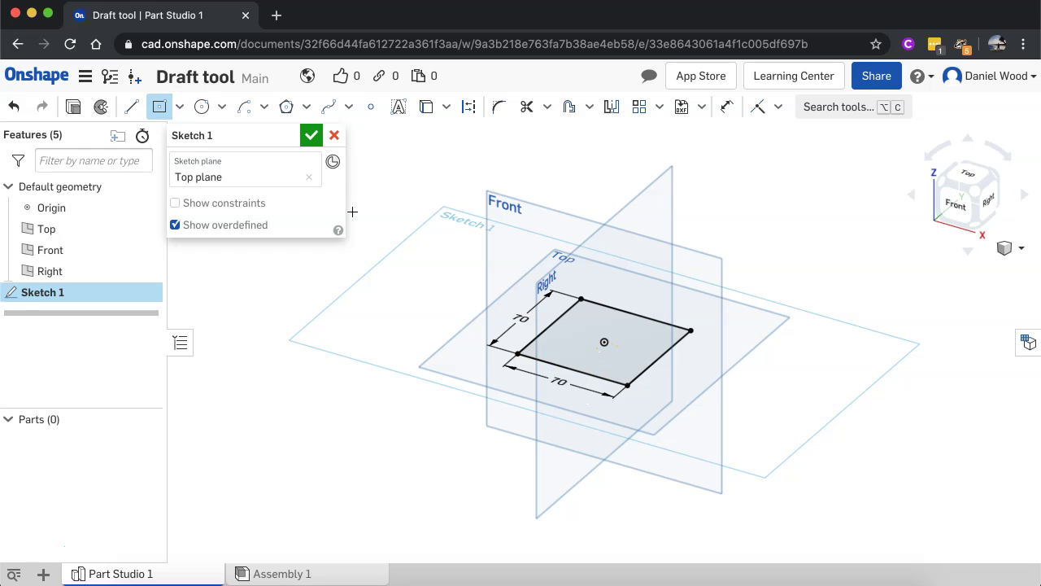
left_click(312, 136)
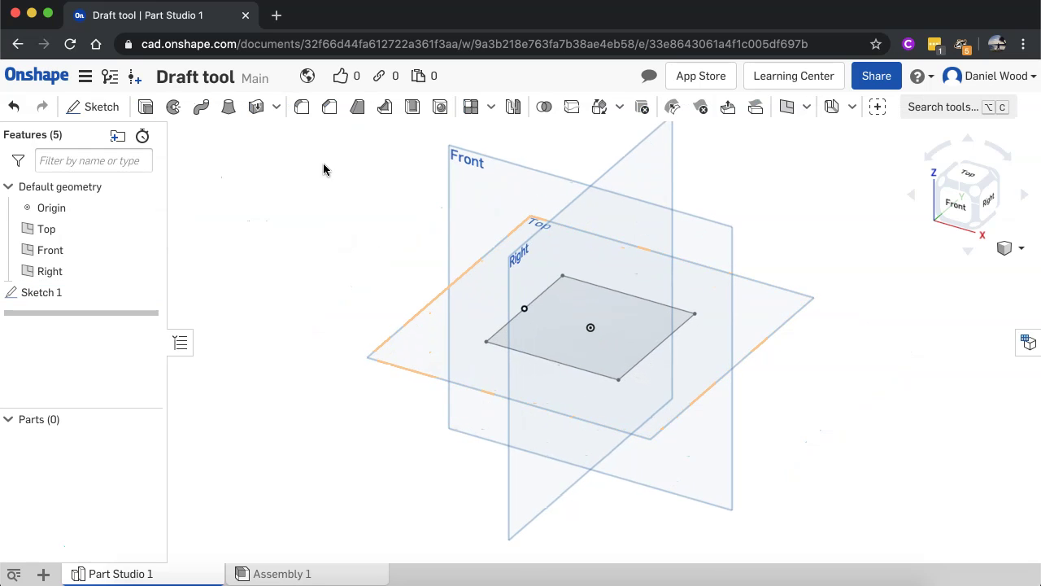
Extrude the square sketch region 70 mm upward into a cube and confirm
left_click(146, 107)
left_click(540, 323)
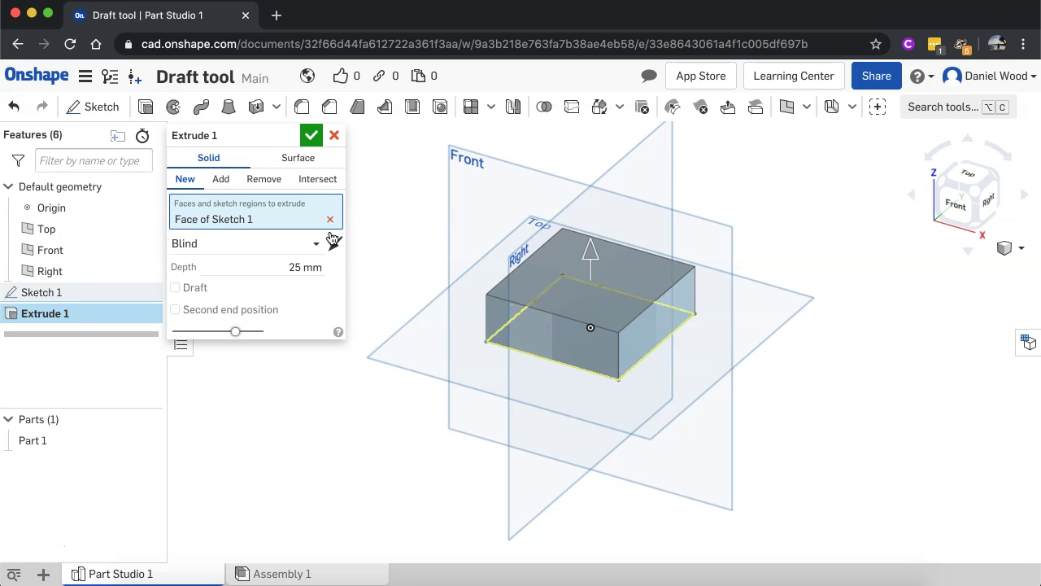
left_click(294, 266)
type("7")
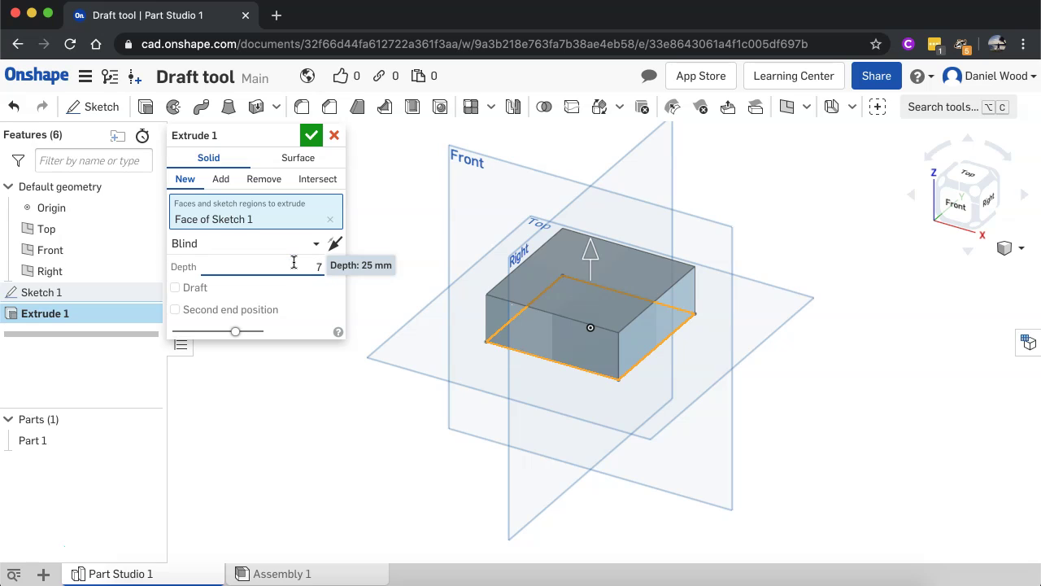
type("0")
key("Return")
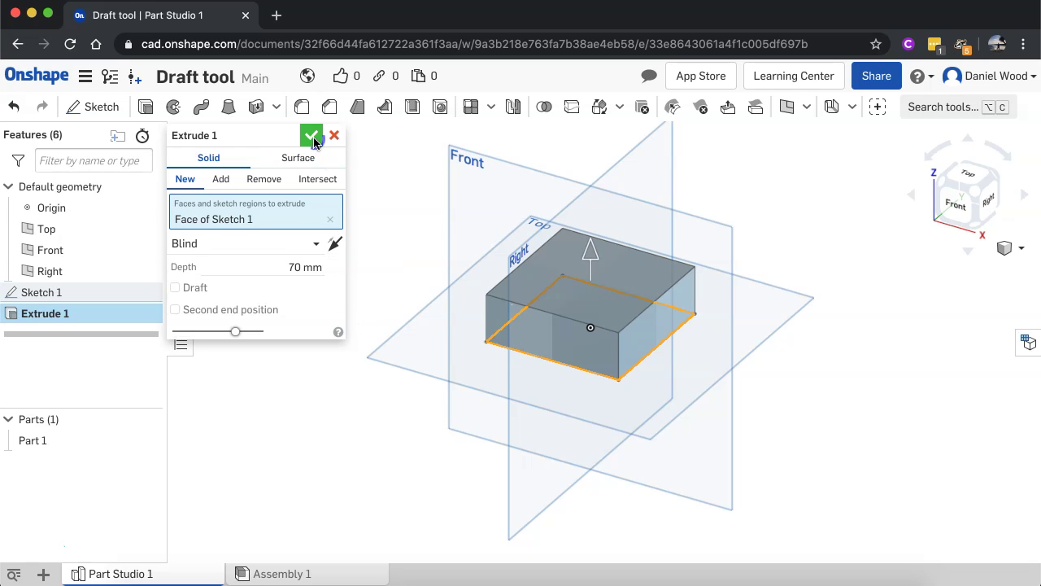
scroll(588, 317, "down", 3)
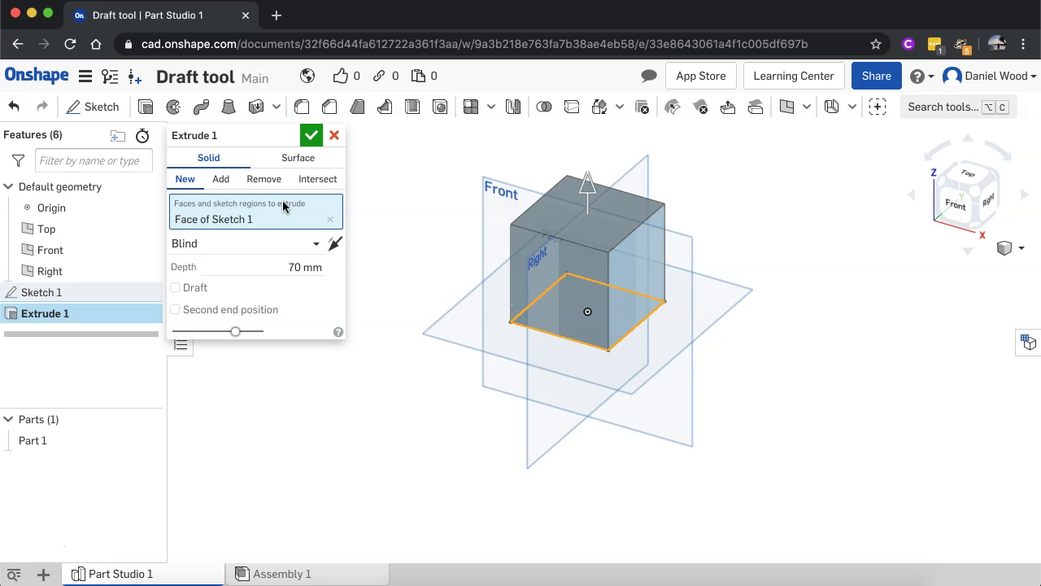
left_click(311, 136)
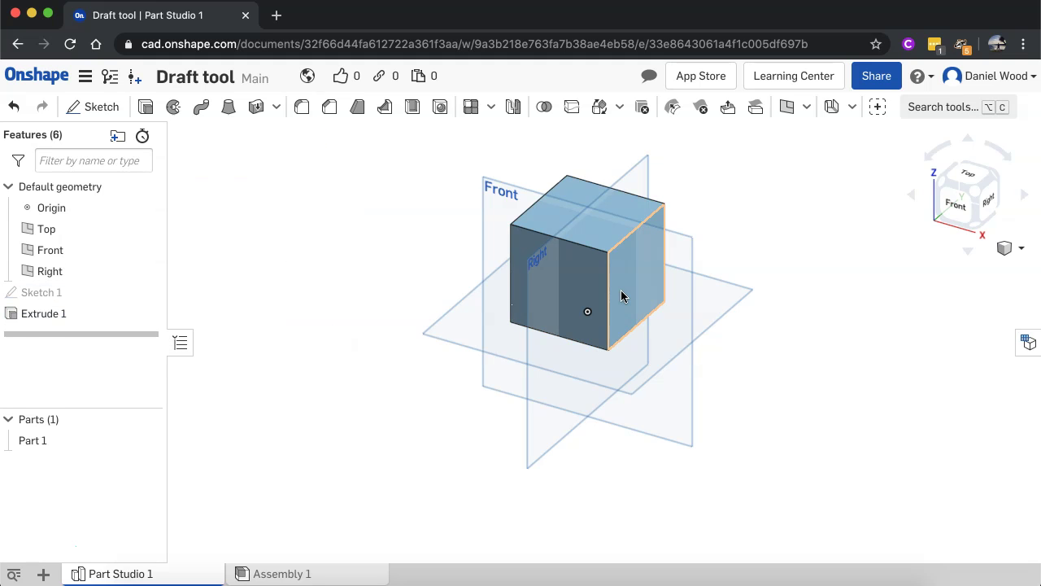
scroll(620, 295, "down", 2)
scroll(629, 179, "up", 3)
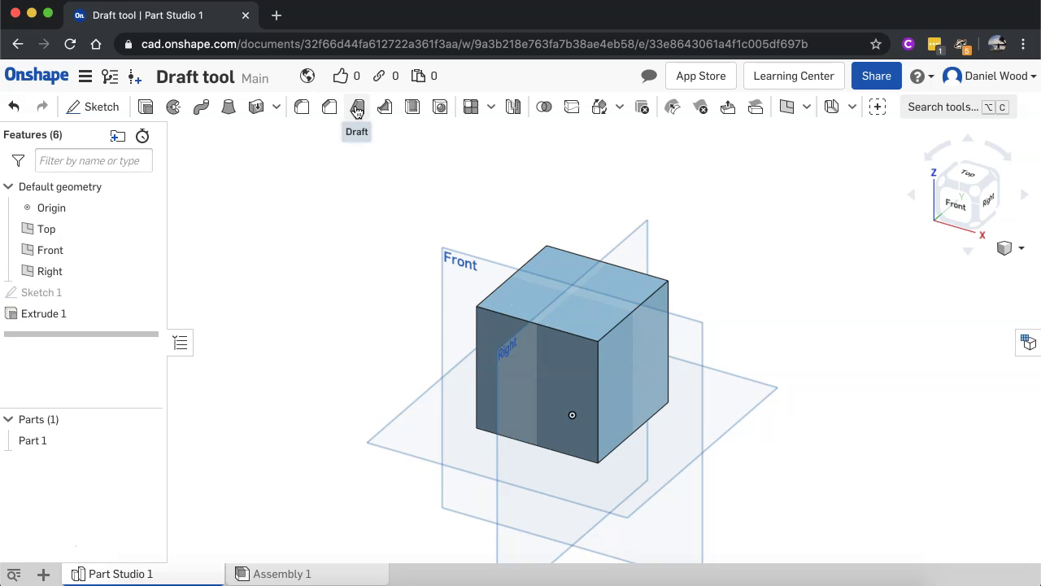
Start a Draft feature using the Top plane as the neutral plane
left_click(357, 109)
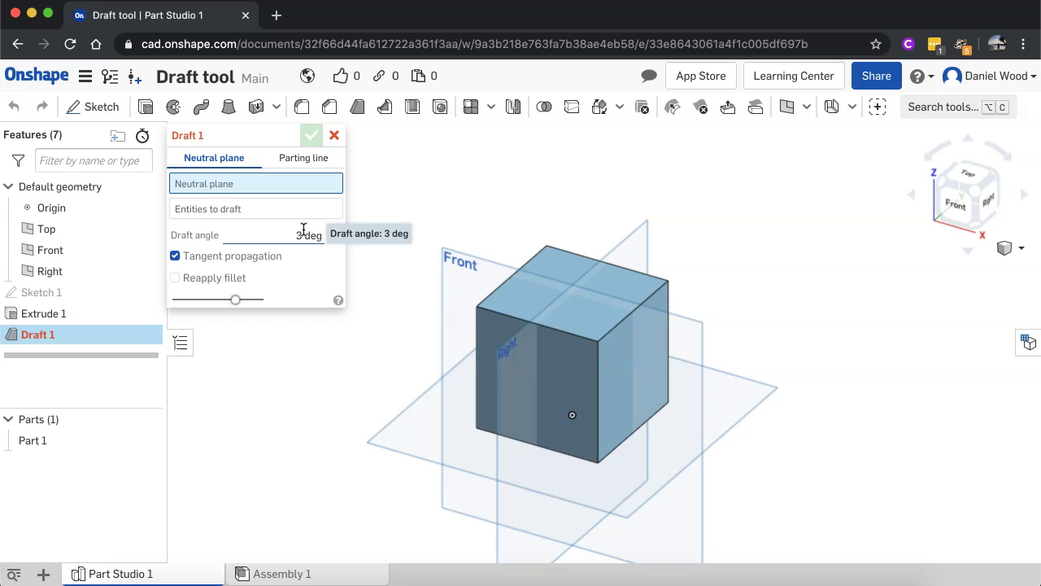
left_click(415, 420)
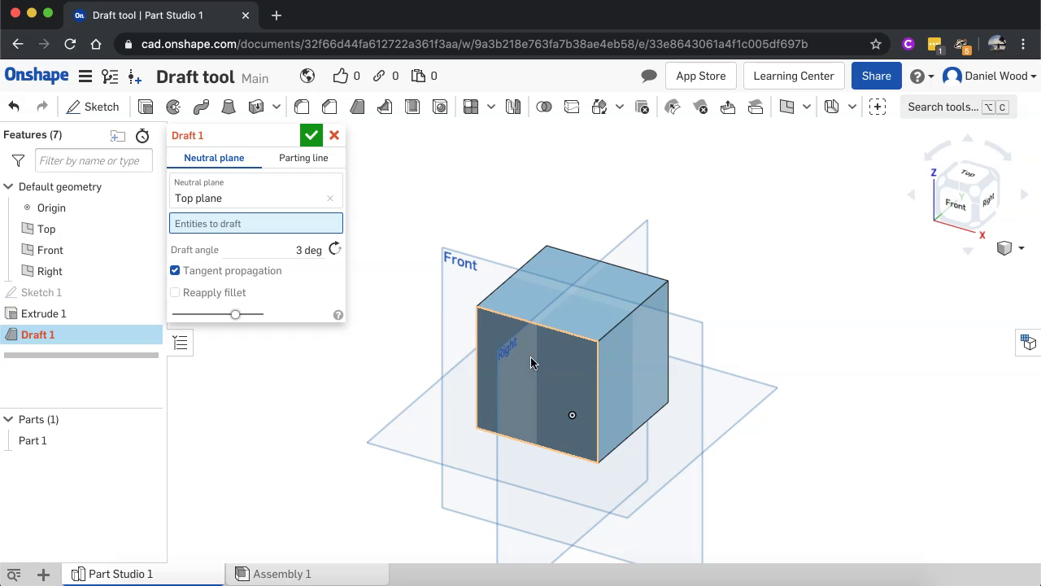
Draft the cube's front face at 15° and check it from the Right view
left_click(499, 335)
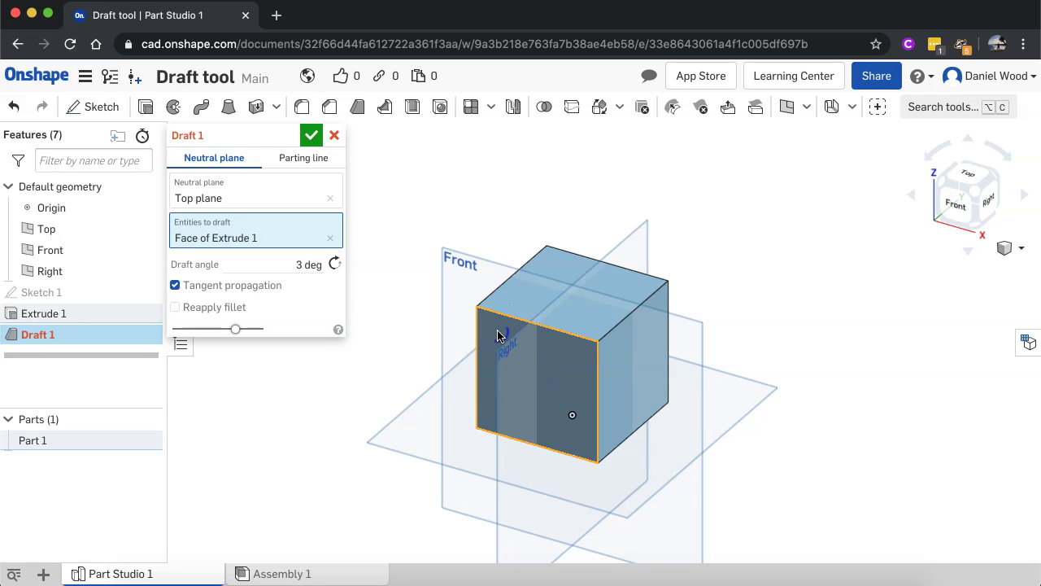
scroll(607, 348, "up", 5)
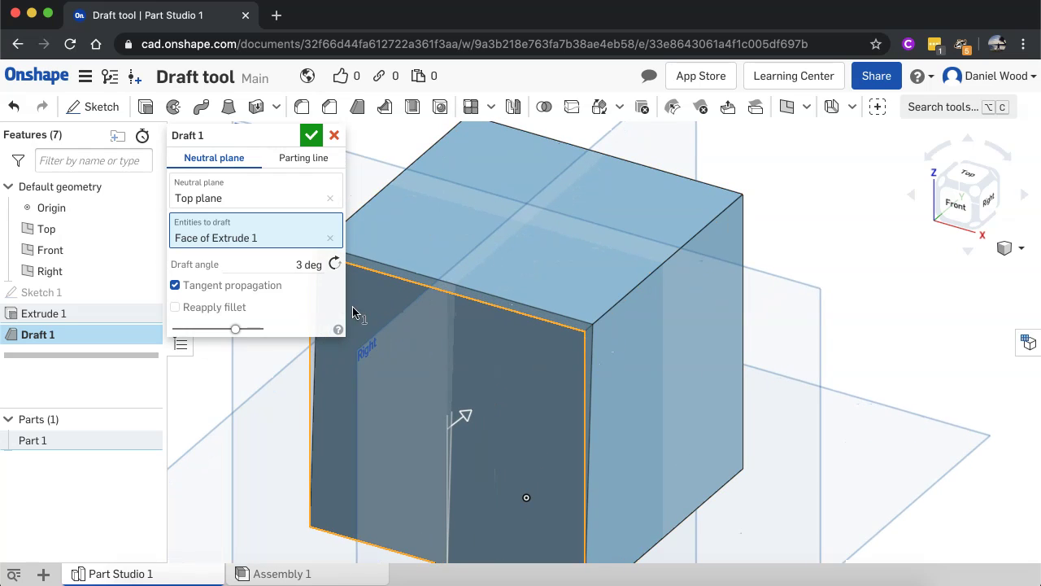
left_click(300, 265)
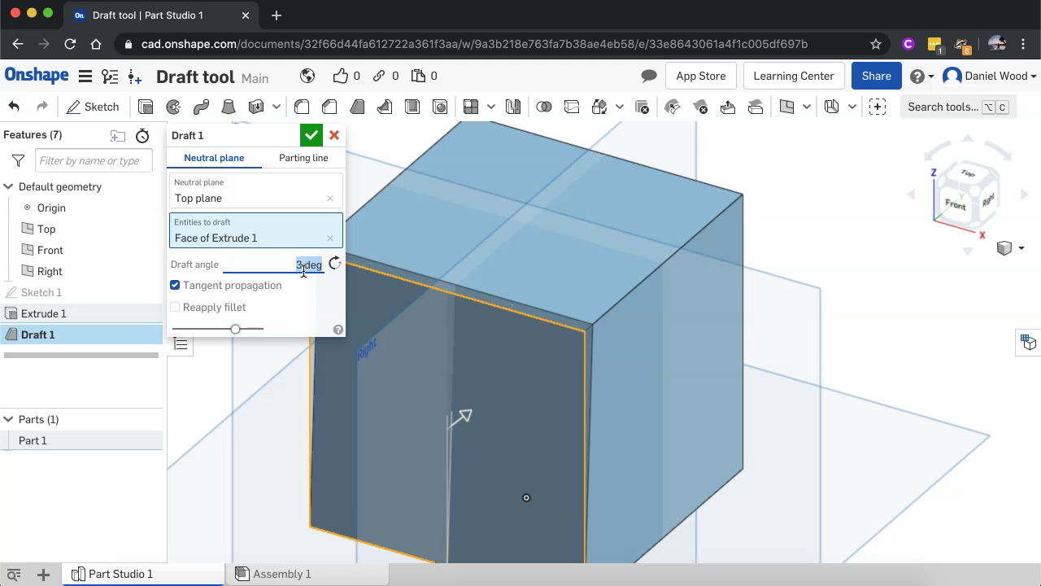
type("15")
key("Return")
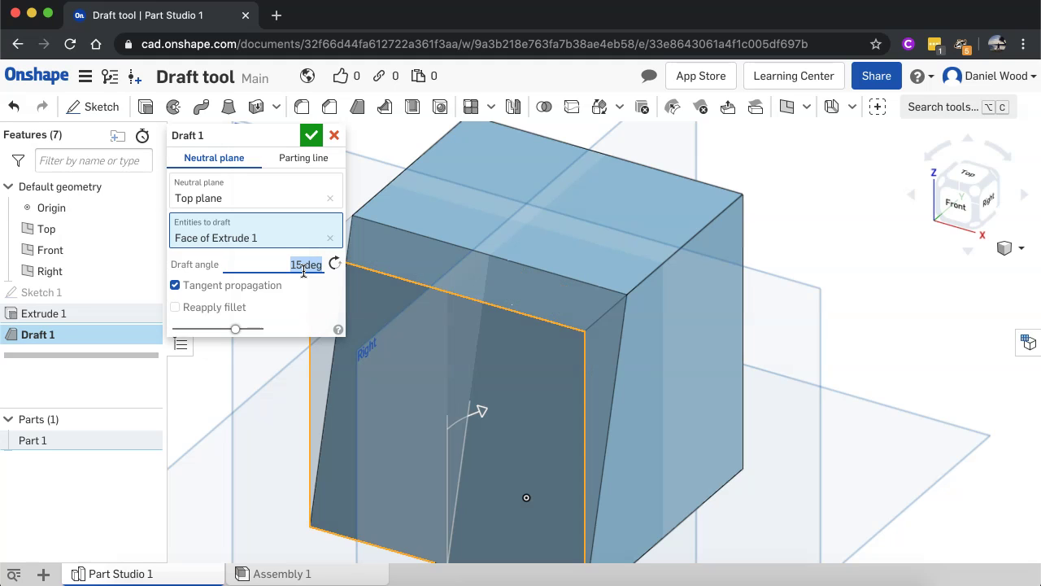
left_click(297, 264)
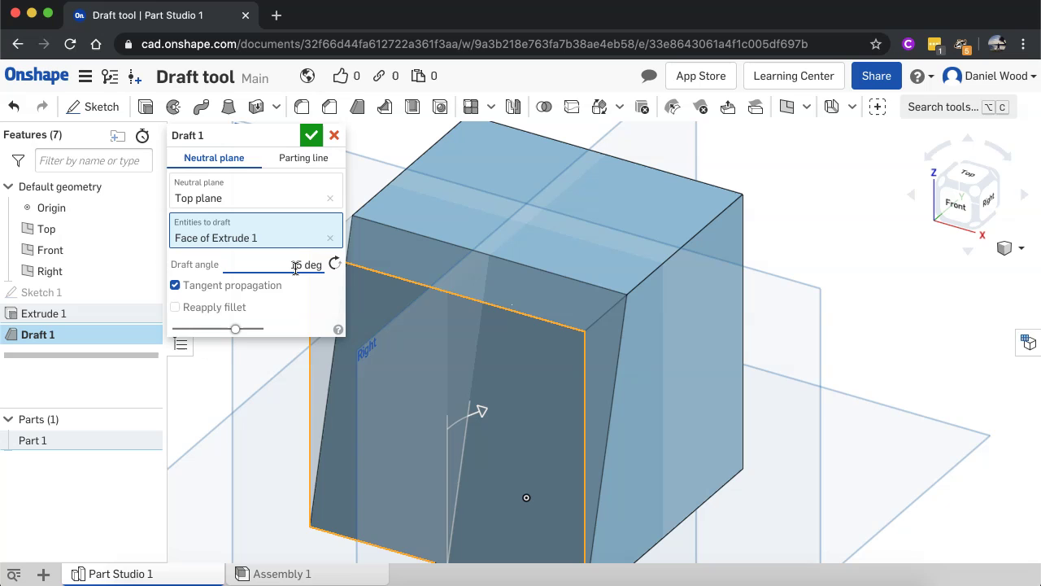
scroll(673, 269, "down", 3)
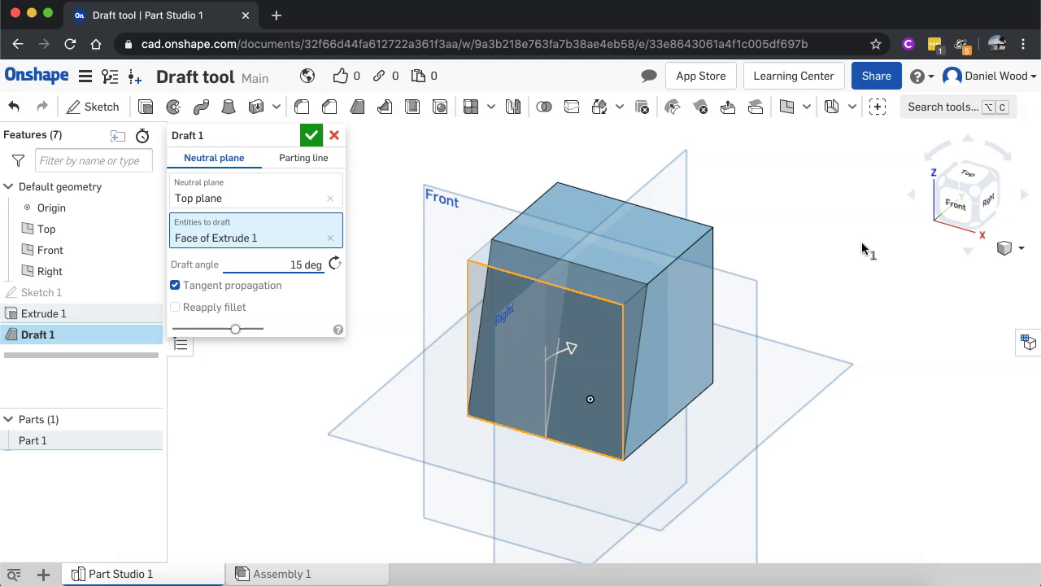
left_click(992, 200)
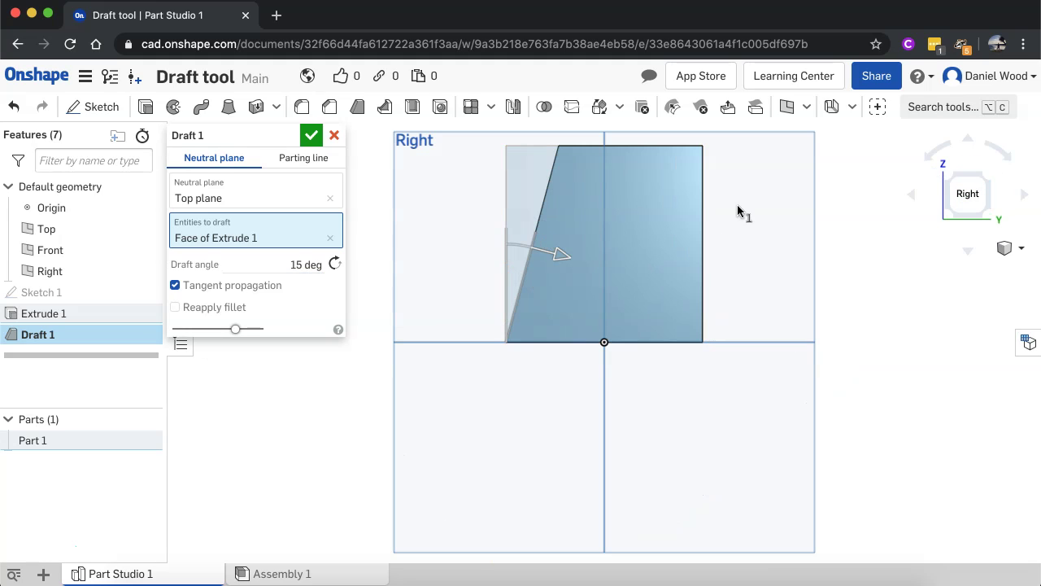
Reverse the 15° front-face draft direction, checking it from isometric and Right views
left_click(951, 179)
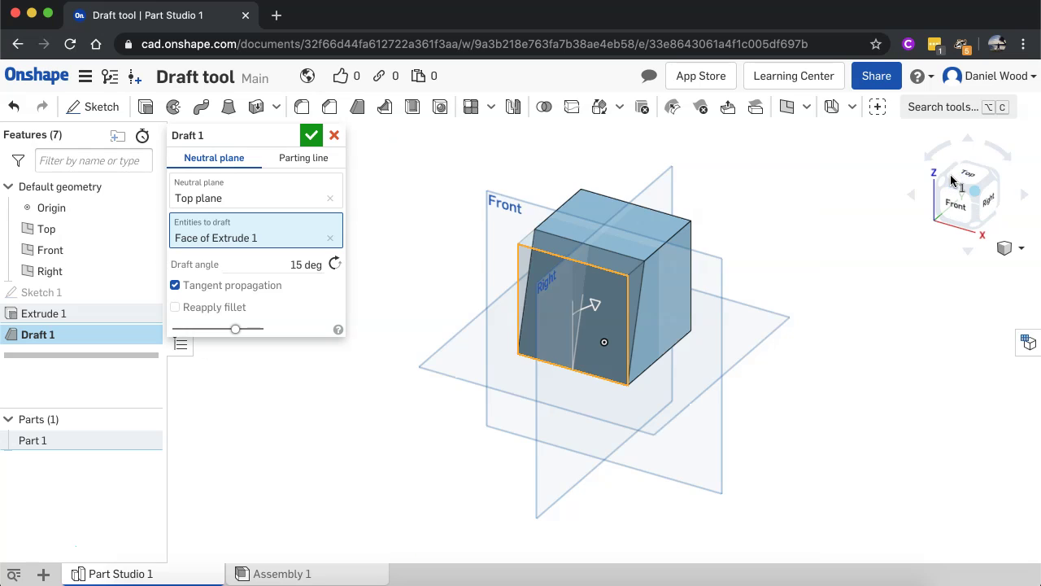
left_click(992, 179)
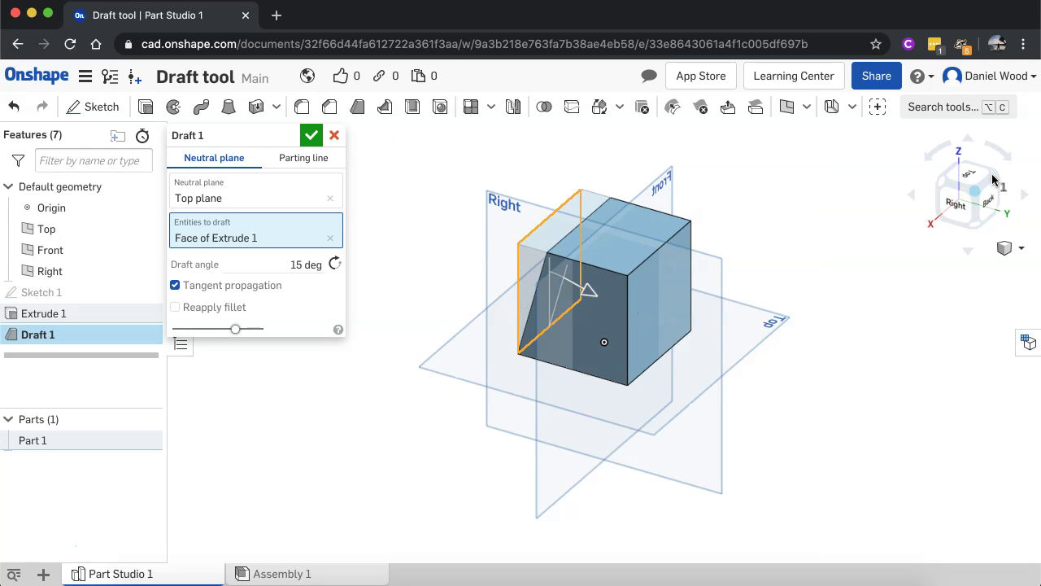
left_click(949, 180)
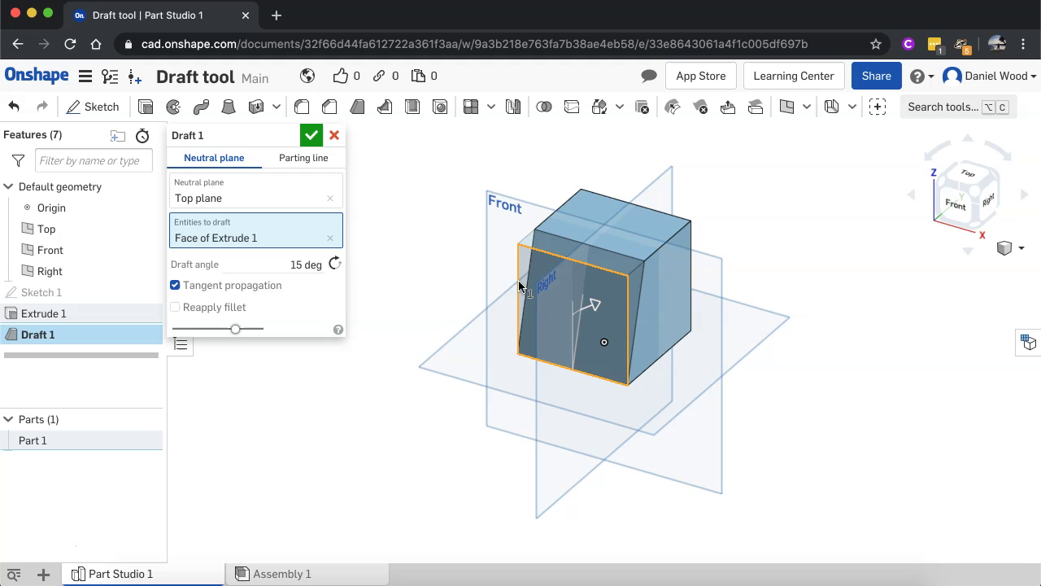
left_click(331, 263)
left_click(986, 200)
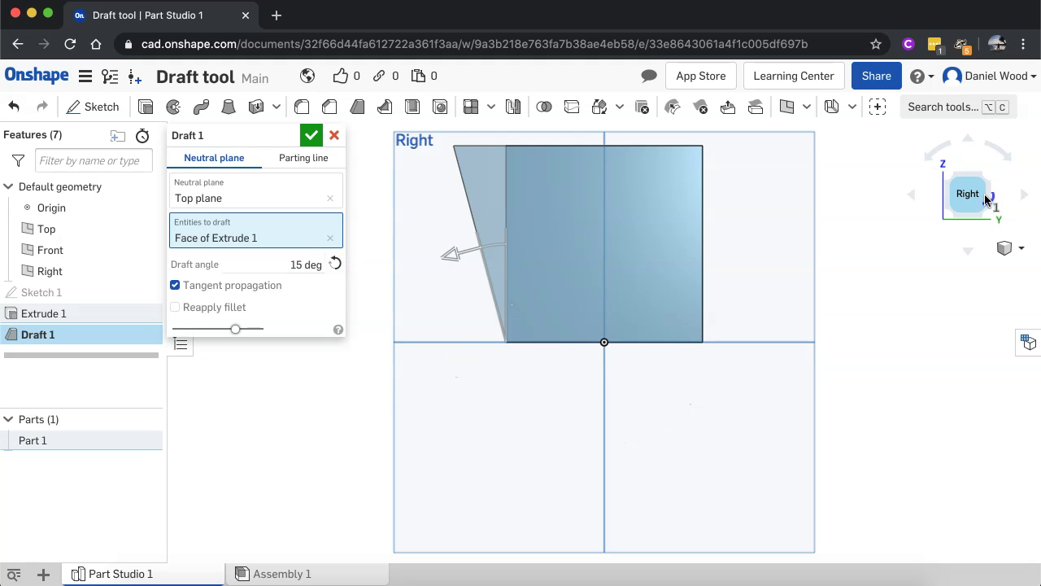
left_click(952, 180)
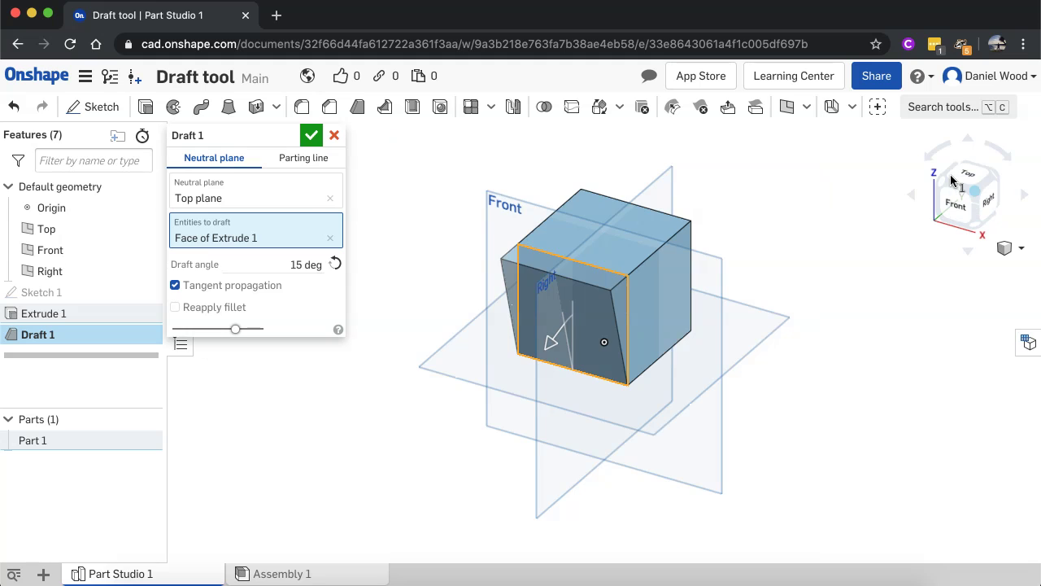
scroll(642, 321, "up", 3)
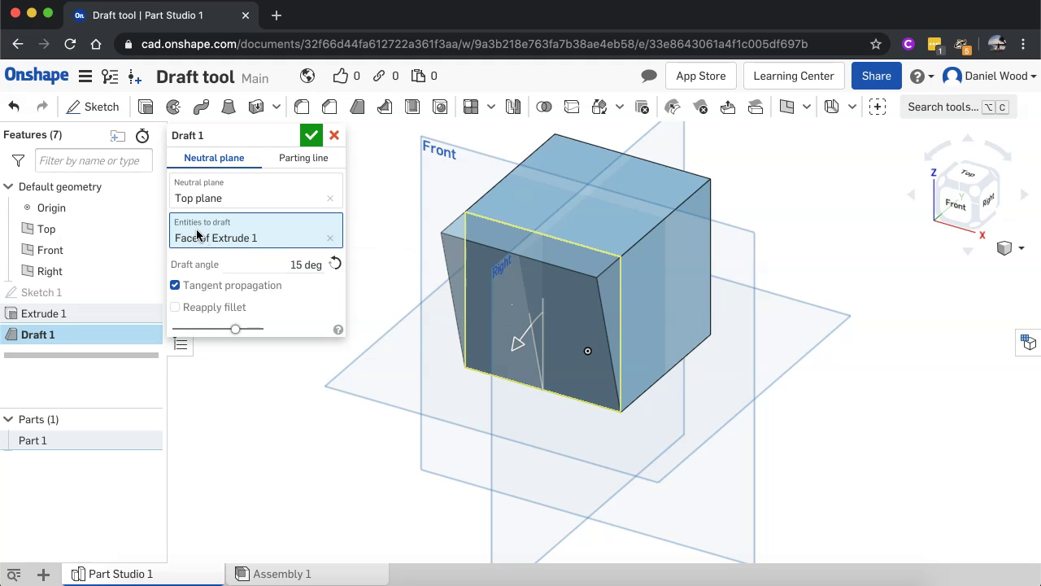
Add the right, back and left side faces to the 15° draft, checking the taper from above
left_click(674, 266)
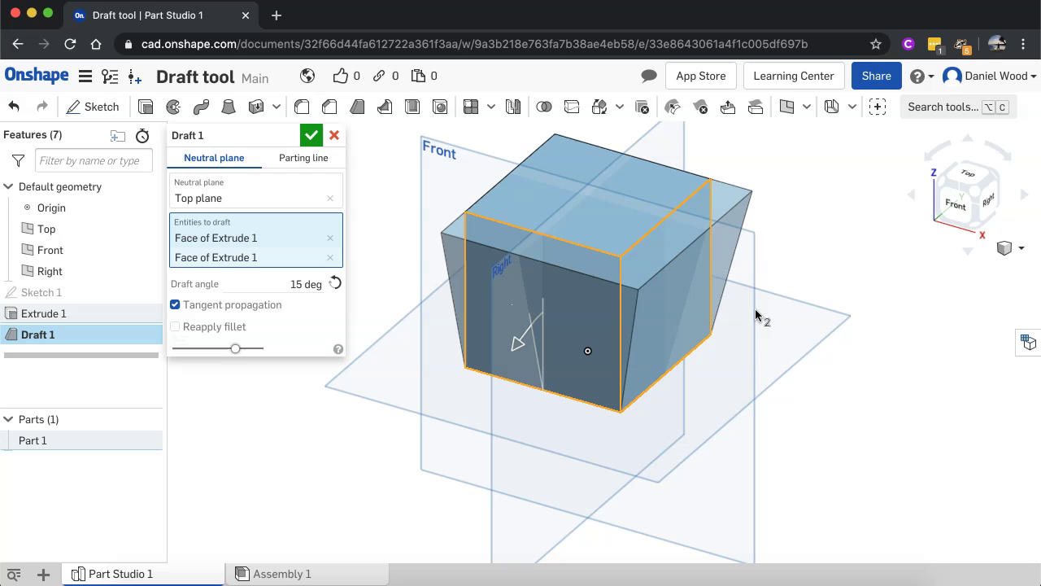
left_click(996, 179)
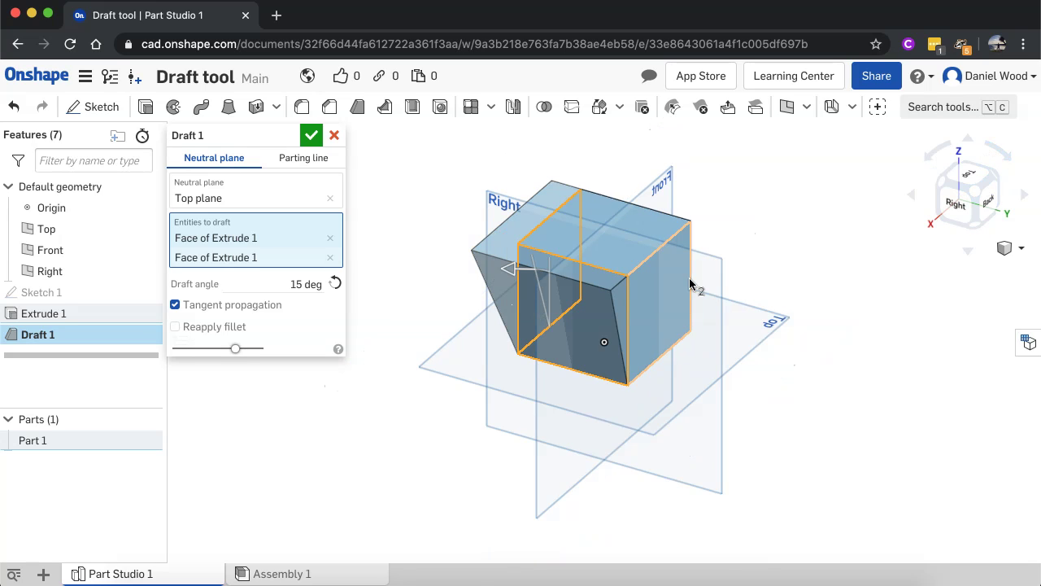
left_click(664, 308)
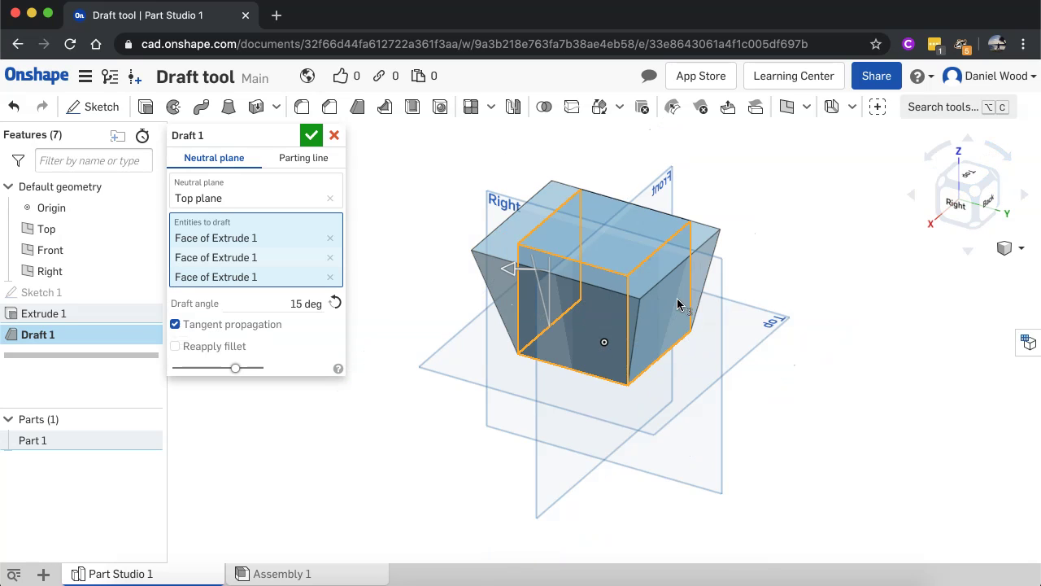
left_click(971, 180)
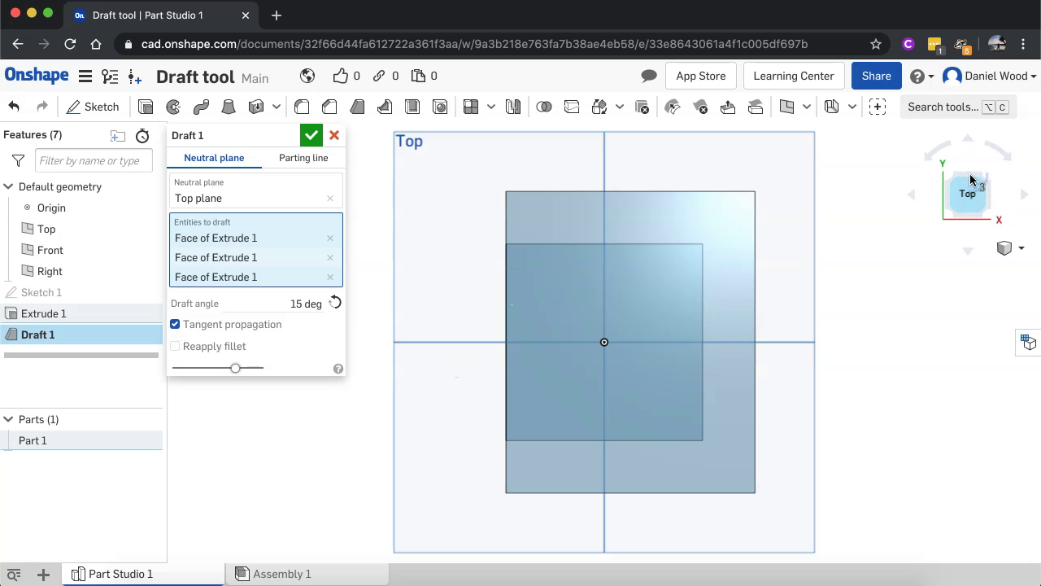
left_click(951, 210)
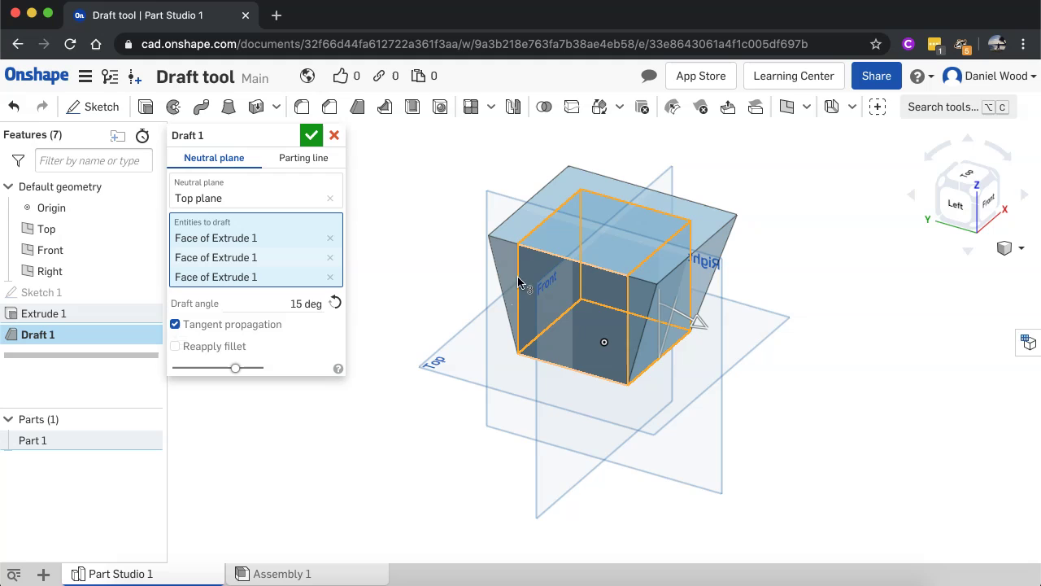
left_click(544, 343)
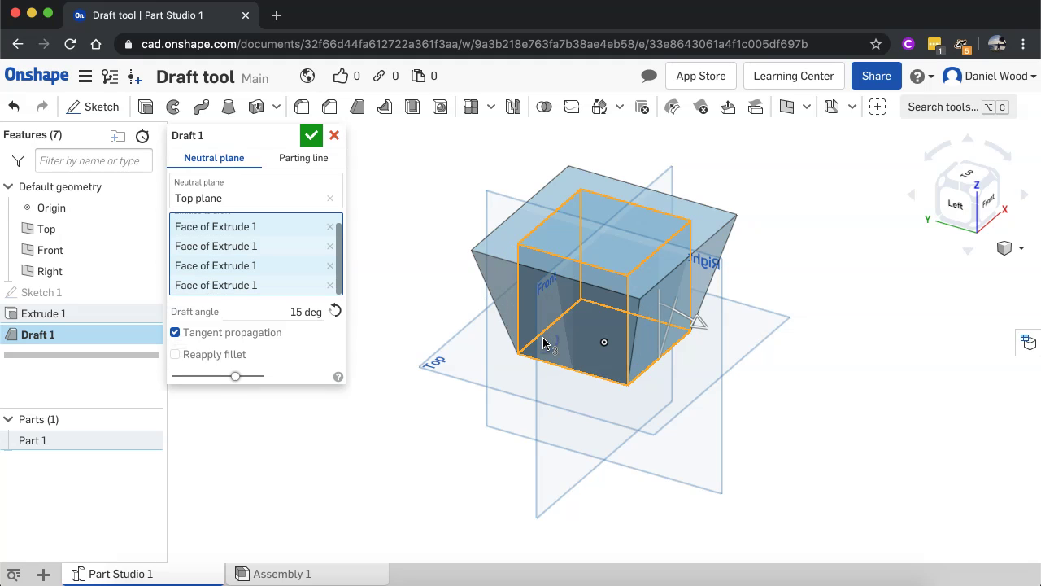
left_click(943, 188)
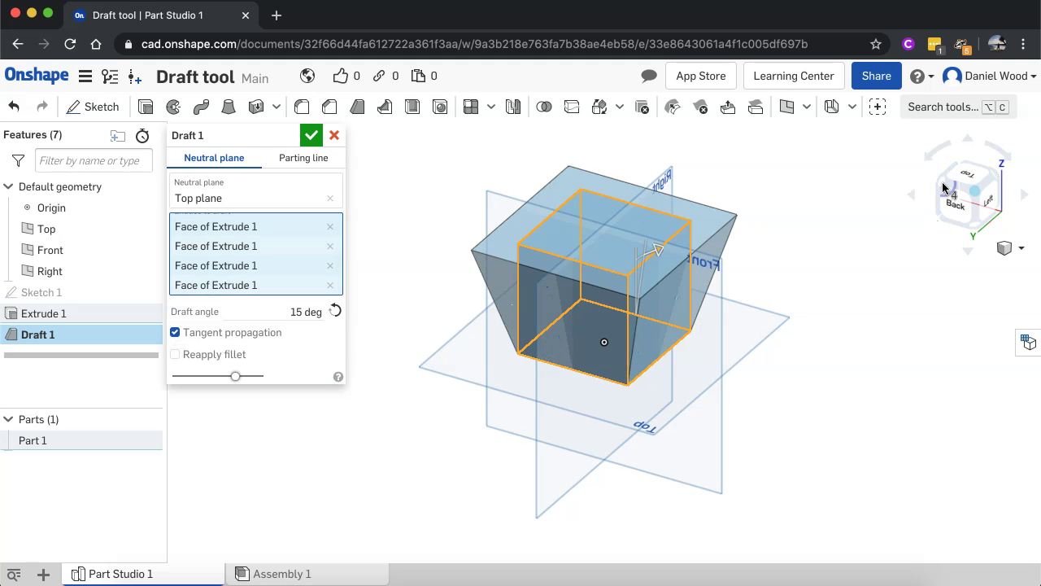
left_click(973, 186)
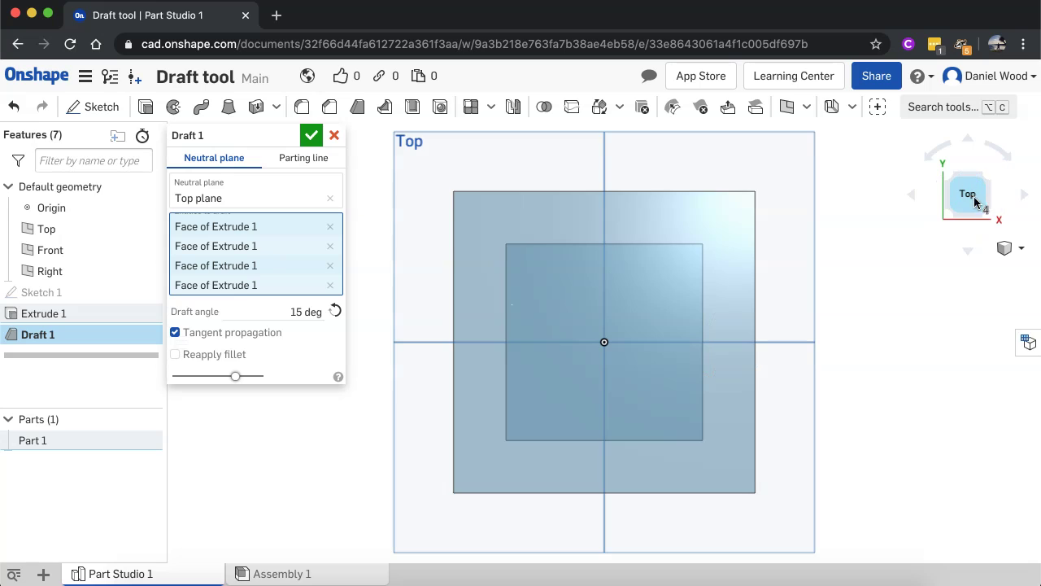
left_click(954, 211)
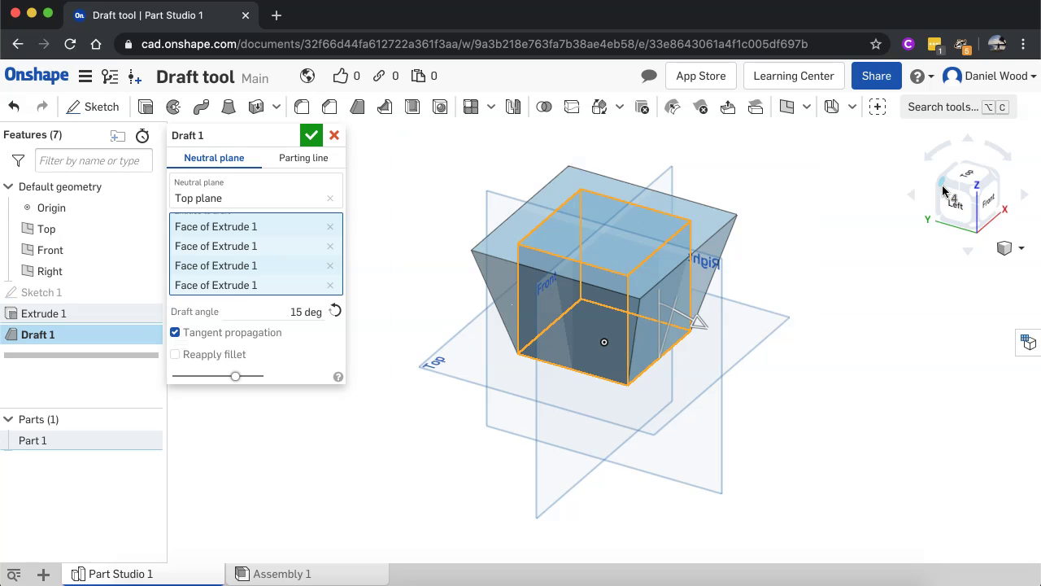
left_click(943, 188)
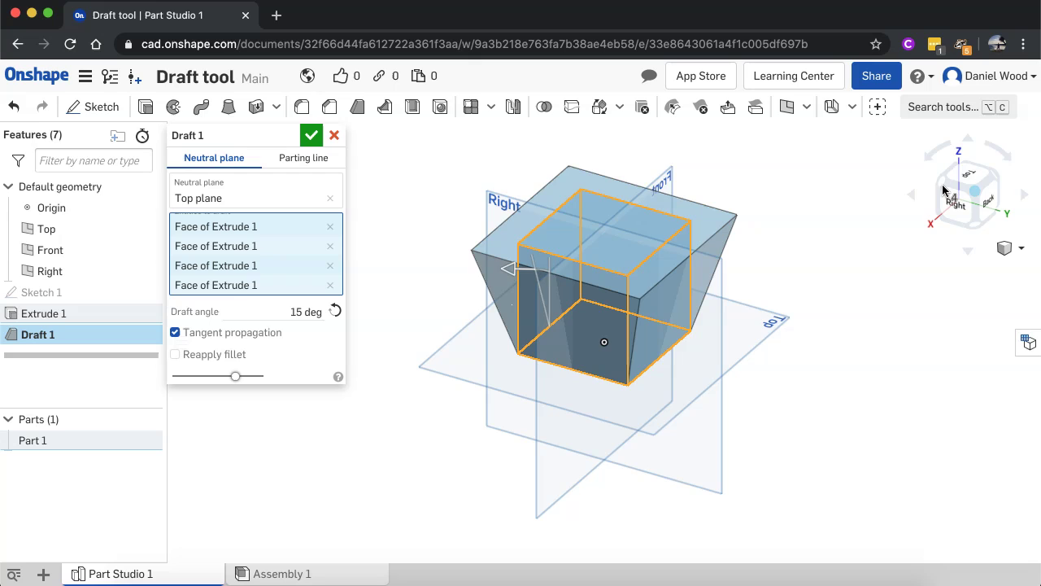
Reverse the draft direction so all four sides narrow toward the top
left_click(333, 311)
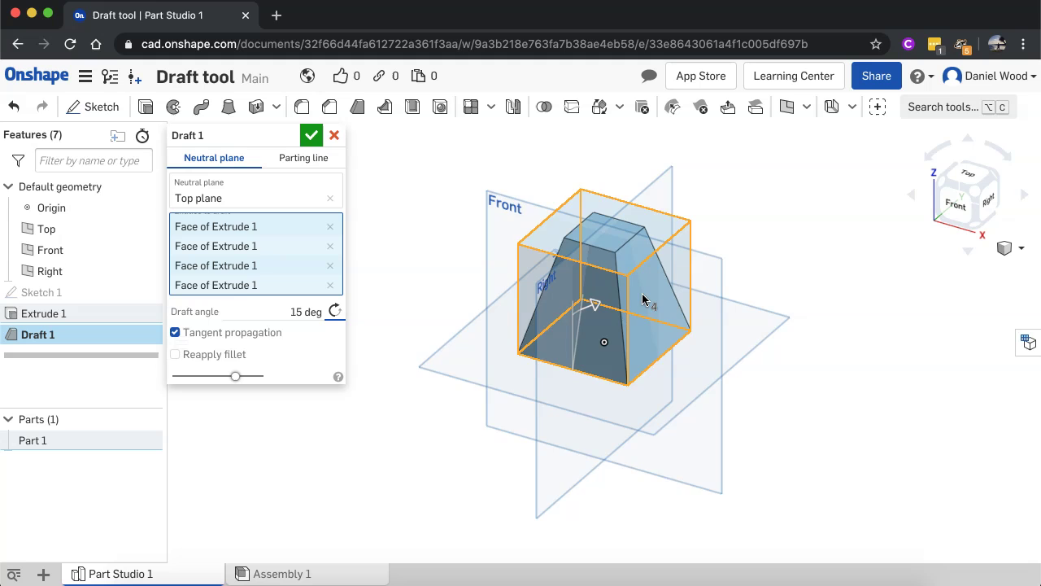
scroll(647, 301, "up", 3)
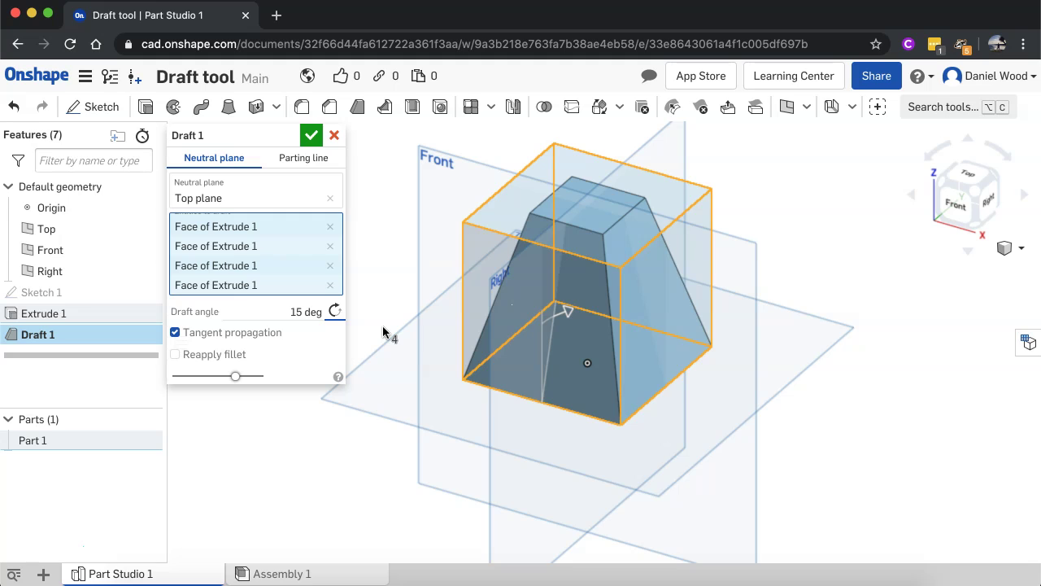
Remove three side faces from the draft, leaving only the front face
left_click(330, 285)
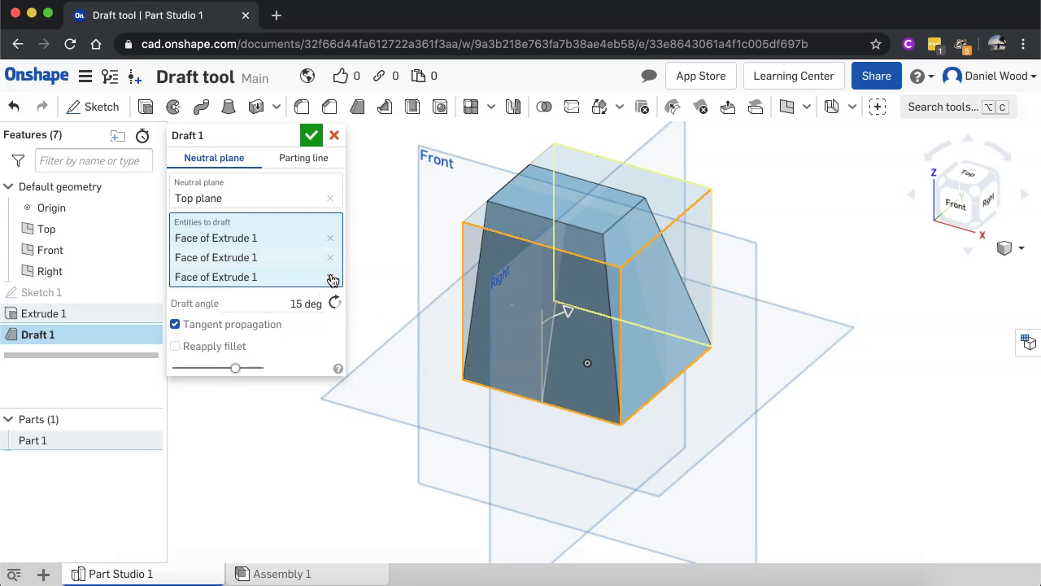
left_click(330, 278)
left_click(331, 257)
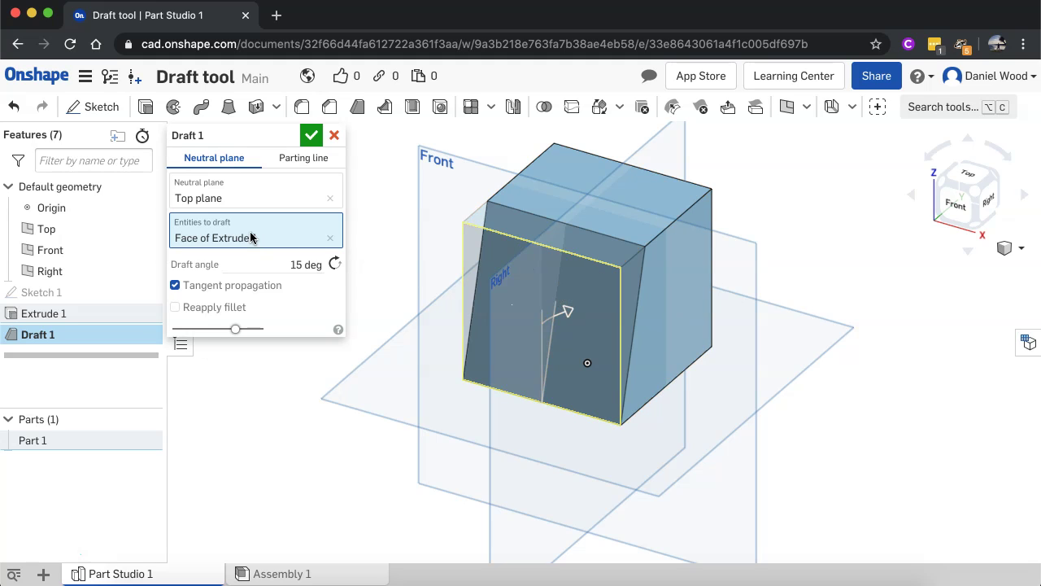
Set the draft's neutral plane to the Right plane
left_click(199, 192)
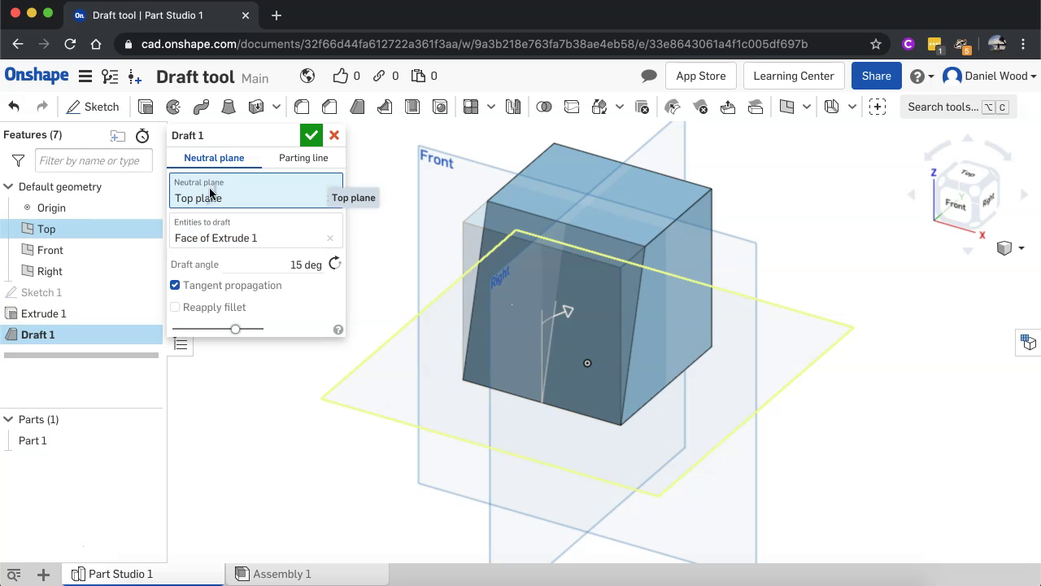
scroll(399, 371, "down", 3)
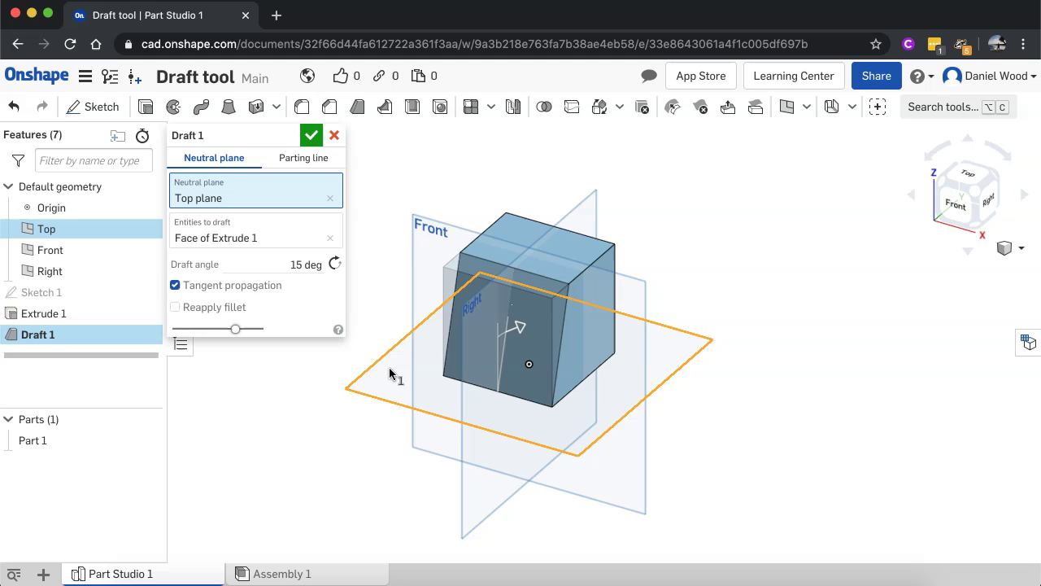
left_click(480, 503)
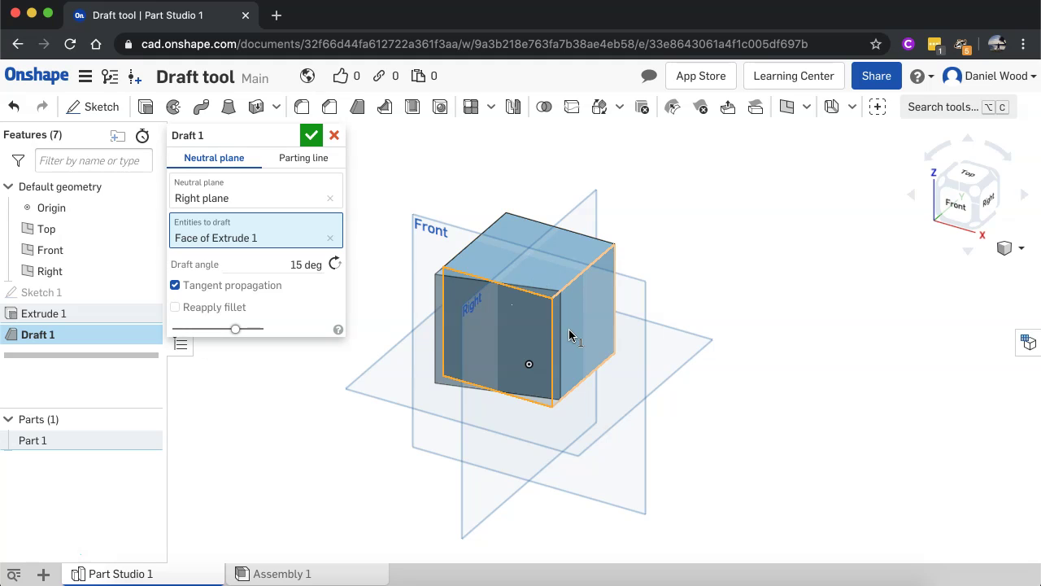
left_click(337, 269)
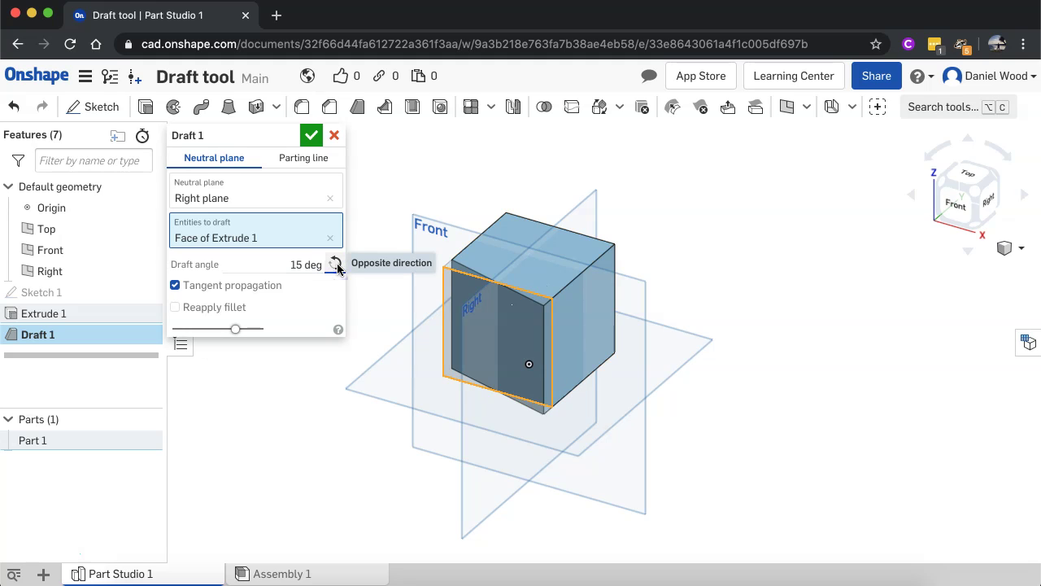
left_click(336, 265)
left_click(336, 265)
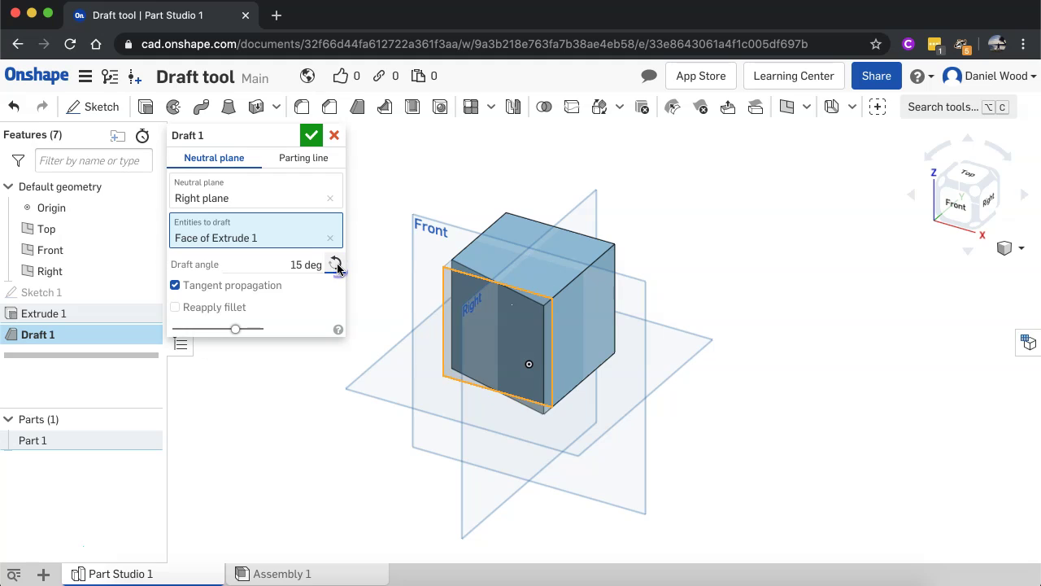
left_click(336, 265)
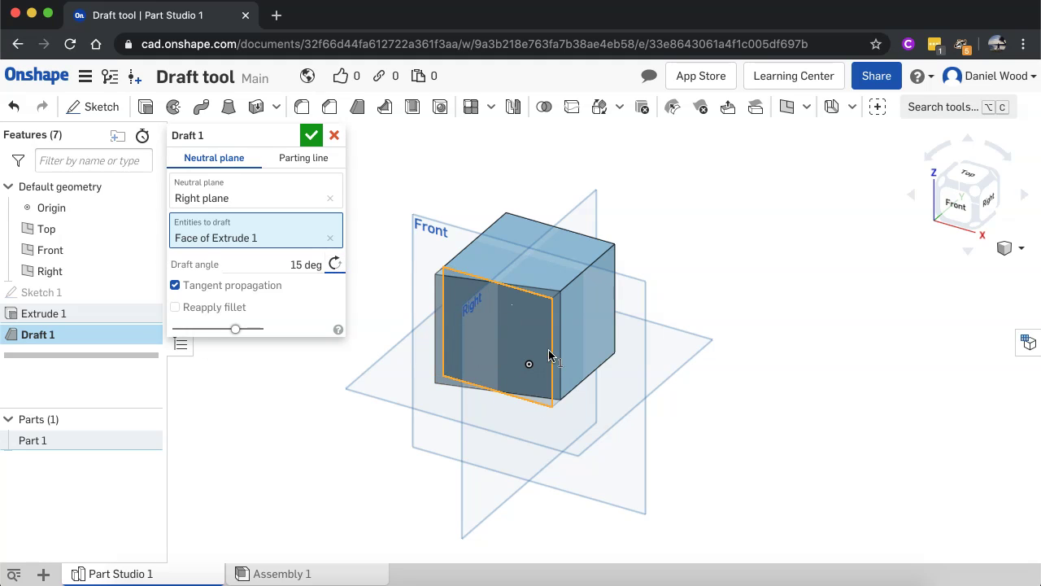